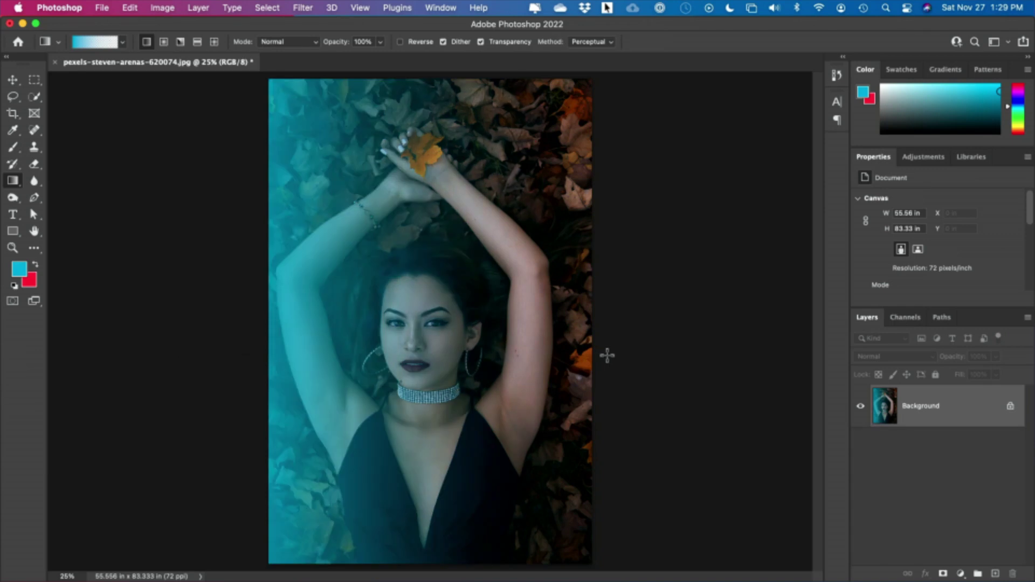
Undo the cyan gradient, returning the leaf-bed portrait to its unedited state.
key("super+z")
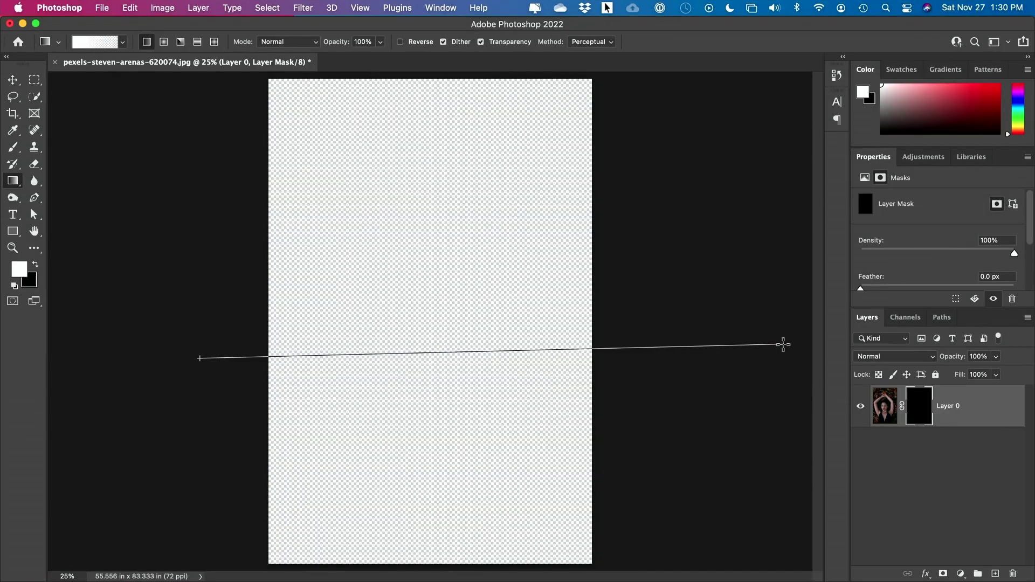
left_click_drag(782, 347, 782, 350)
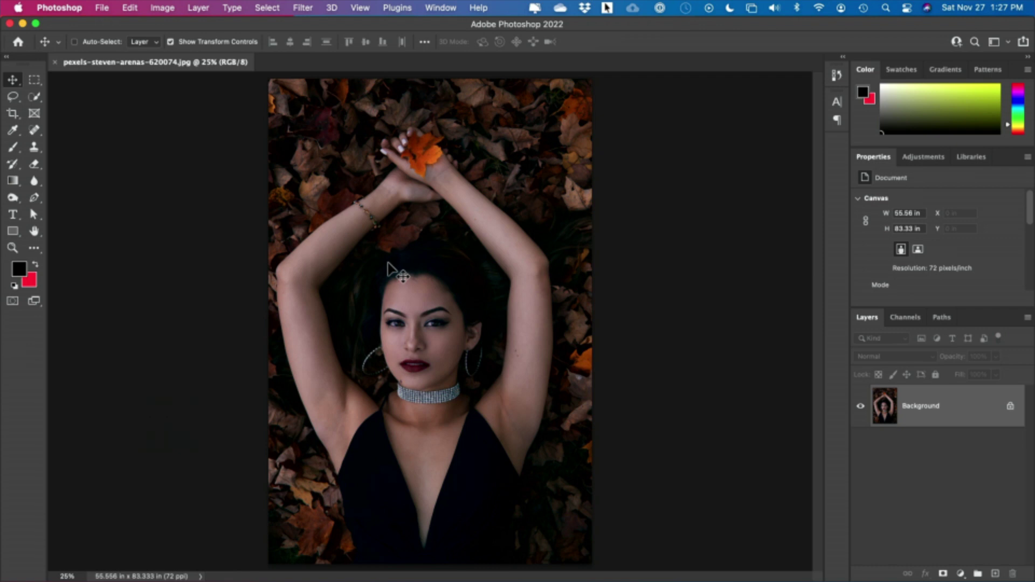
Select the Gradient tool and choose the Basics 'Foreground to Transparent' preset.
left_click(13, 181)
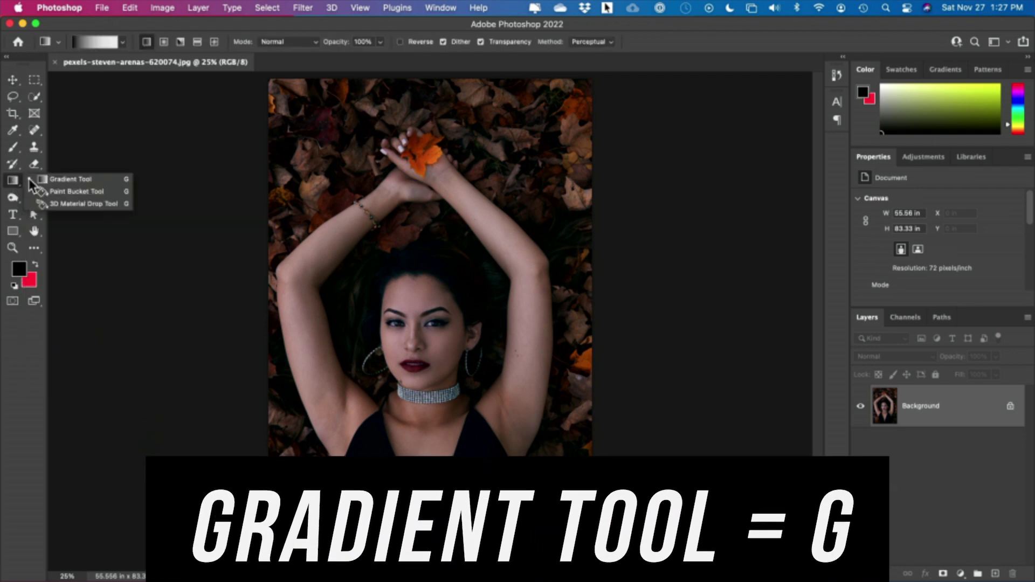
left_click(53, 179)
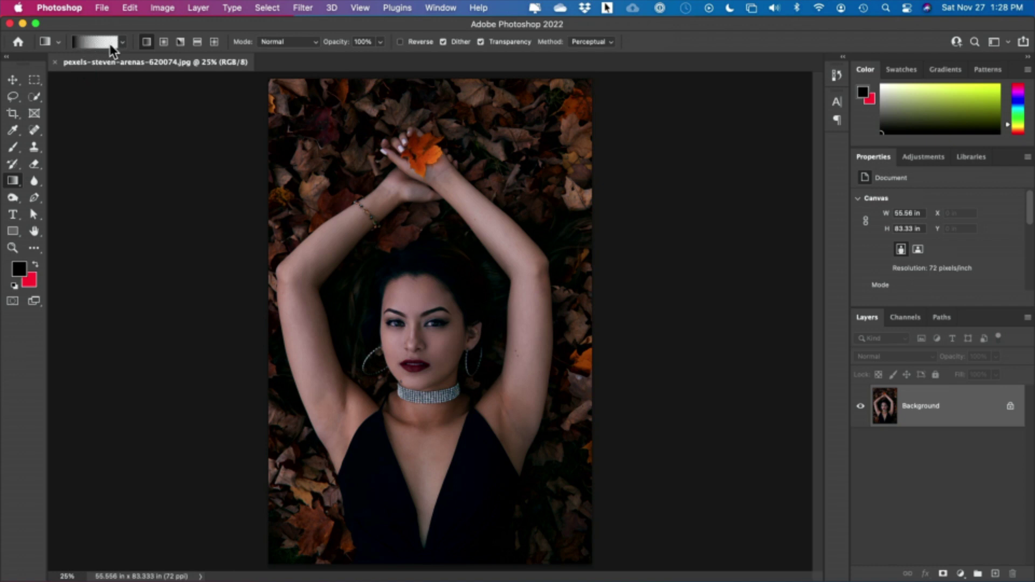
left_click(92, 43)
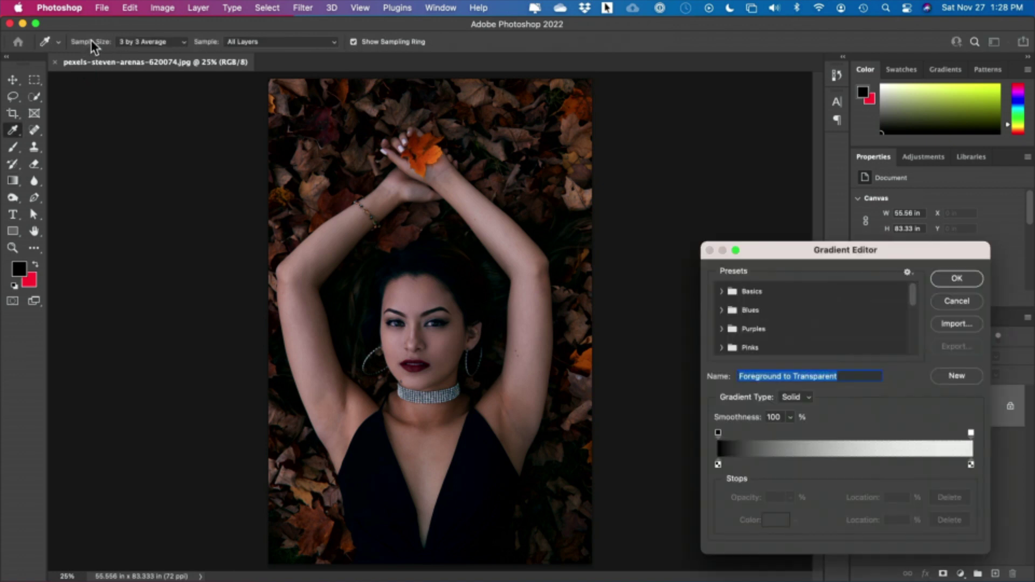
left_click_drag(782, 251, 497, 198)
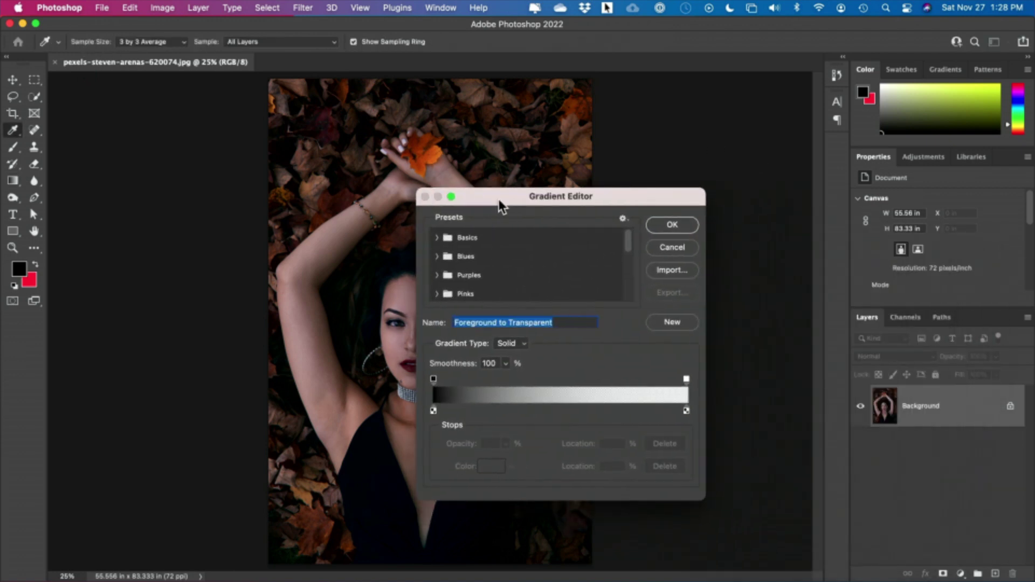
left_click(437, 239)
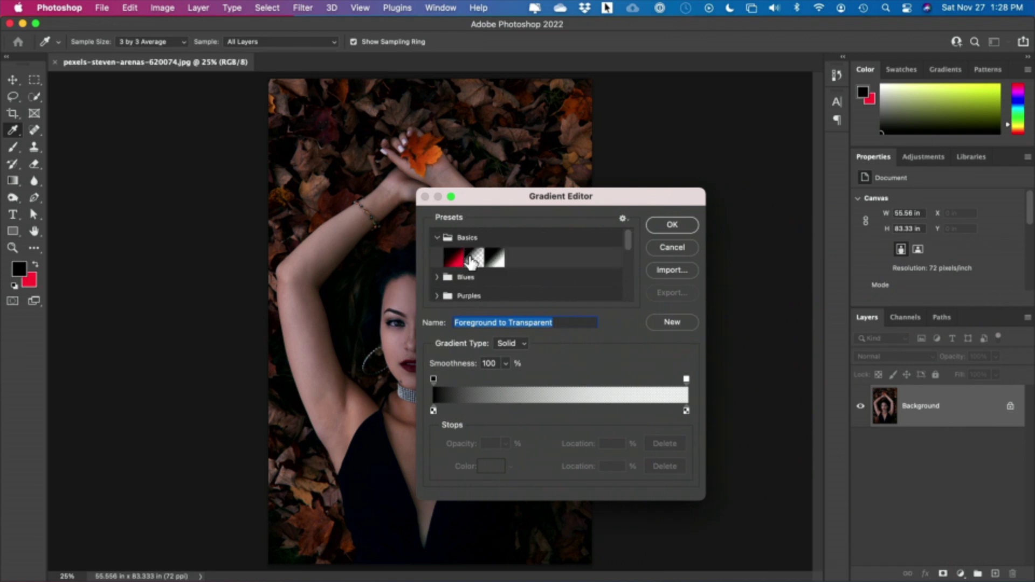
left_click(473, 261)
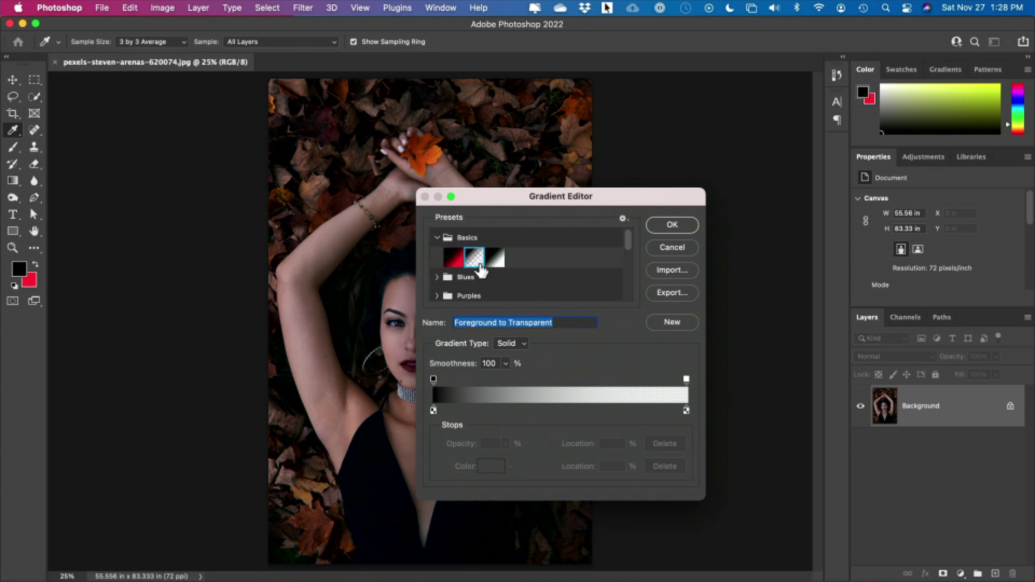
left_click(673, 225)
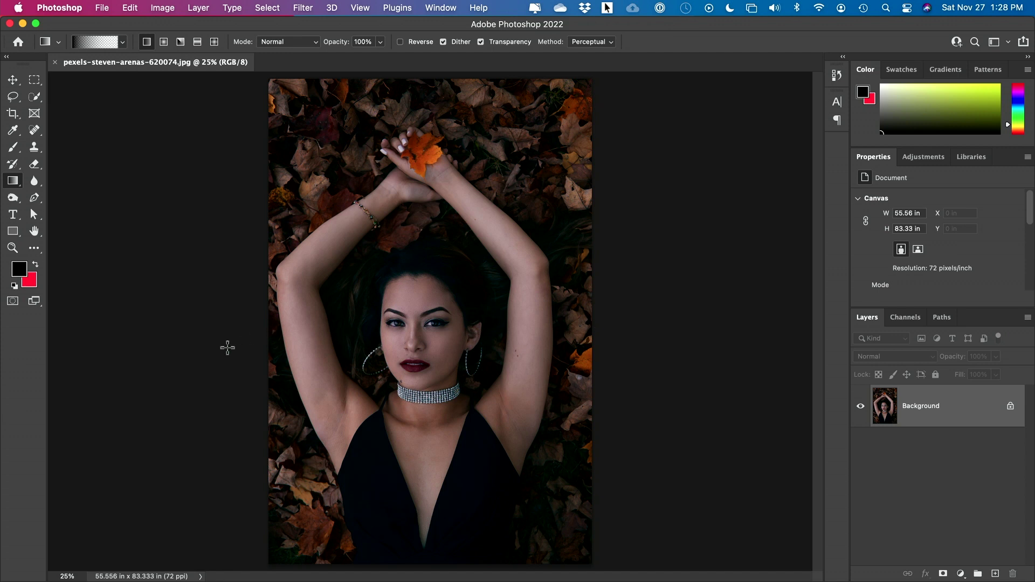
left_click_drag(226, 348, 609, 347)
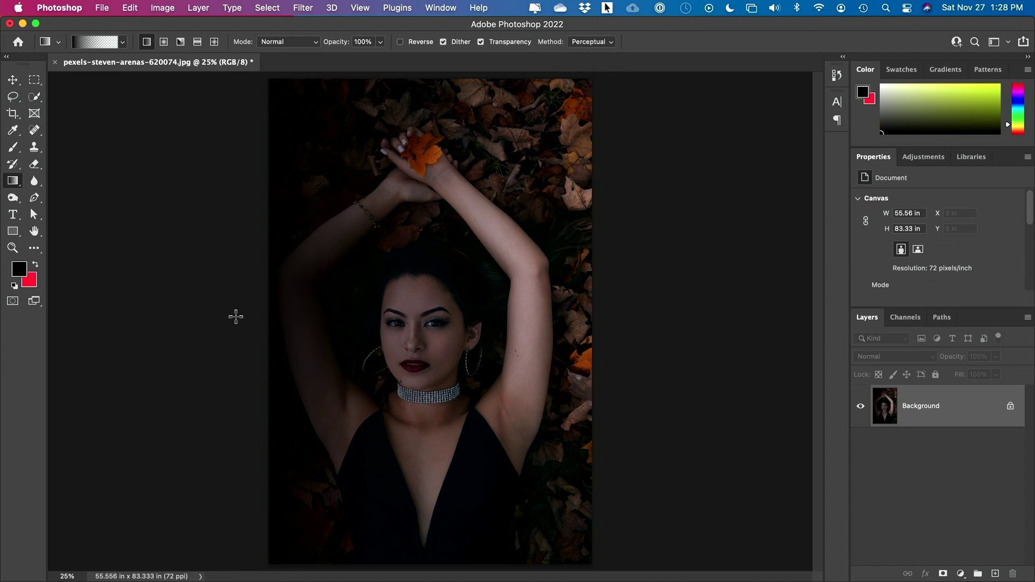
key("super+z")
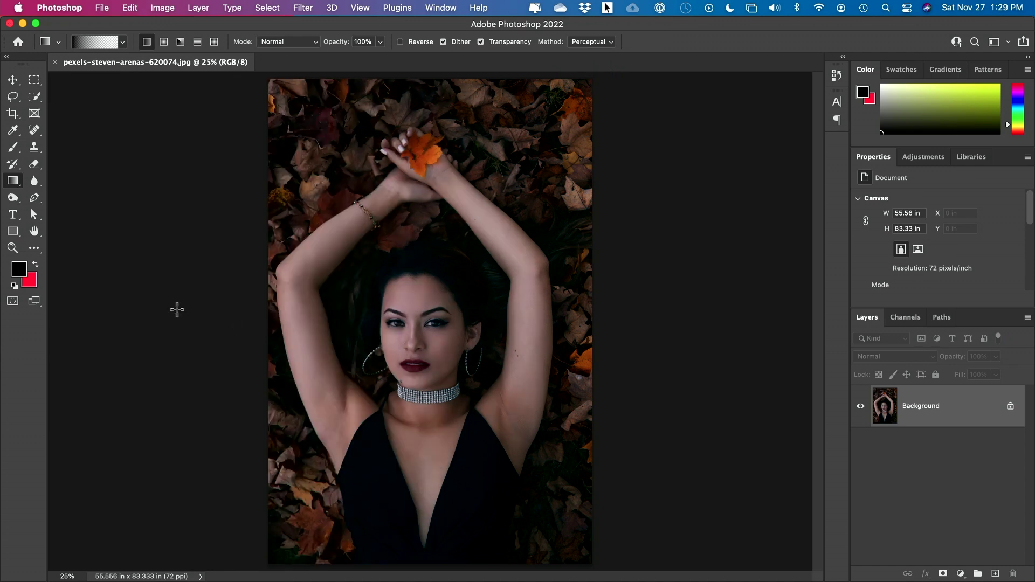
left_click(19, 270)
Set the foreground to cyan 00b2d8 and drag a cyan-to-transparent gradient left to right.
left_click_drag(880, 449, 880, 425)
left_click(859, 372)
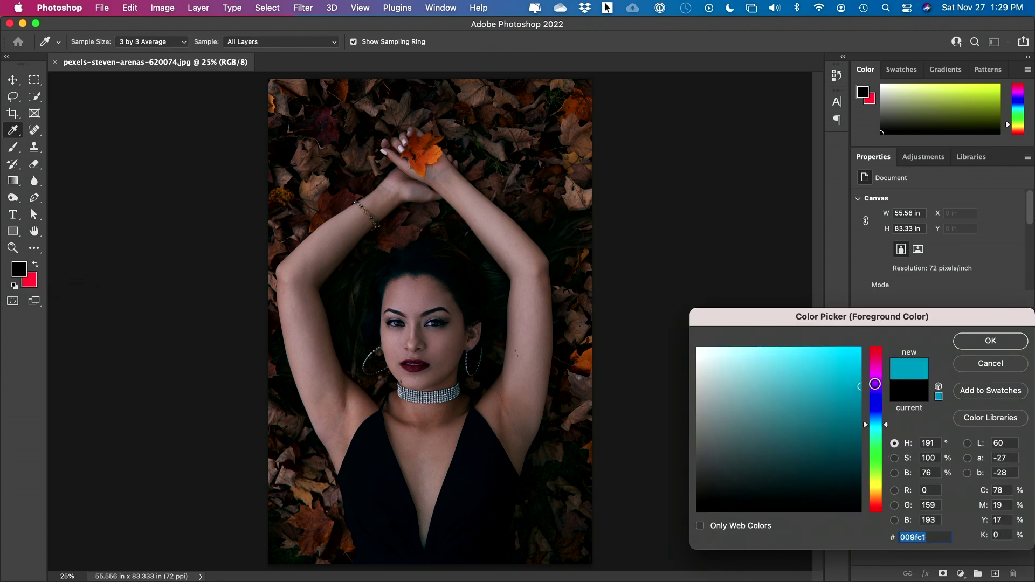
left_click(984, 341)
key("g")
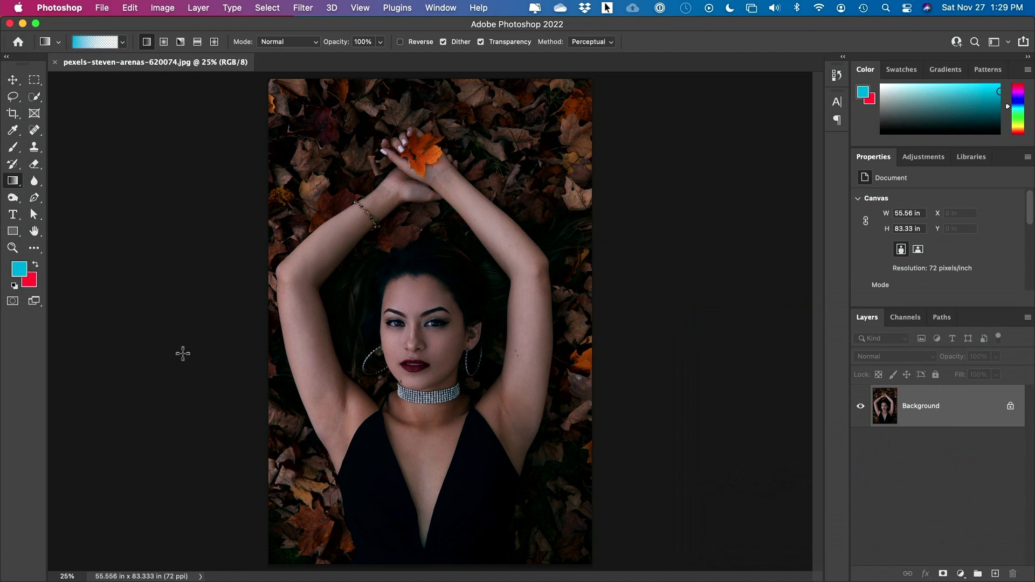
left_click_drag(183, 353, 607, 355)
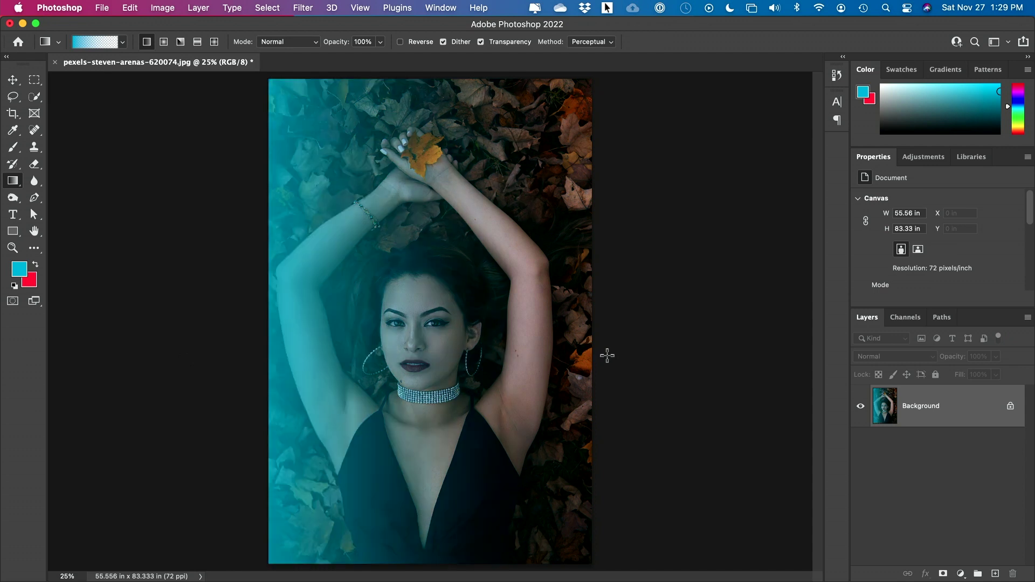
key("super+z")
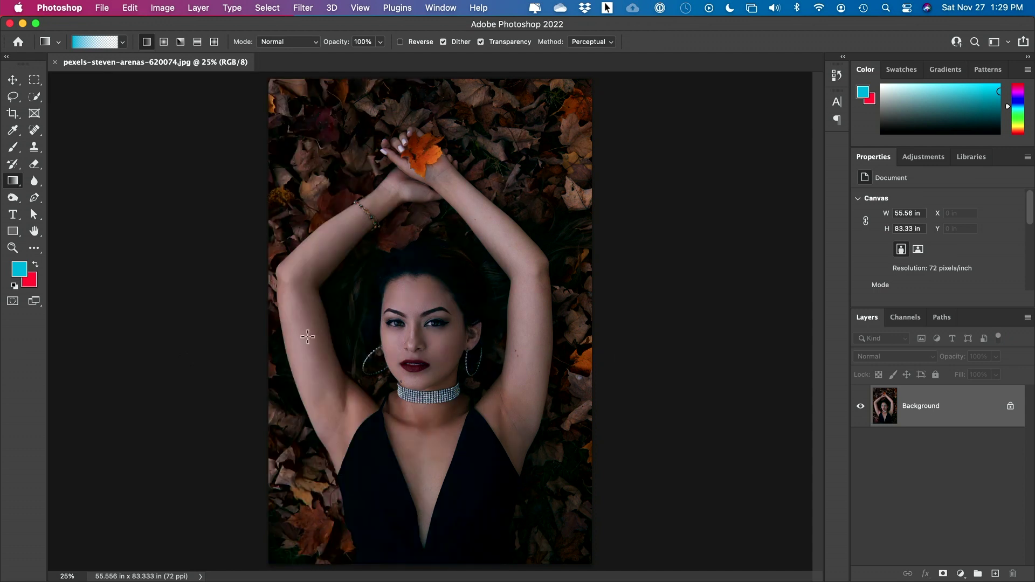
left_click_drag(262, 336, 397, 336)
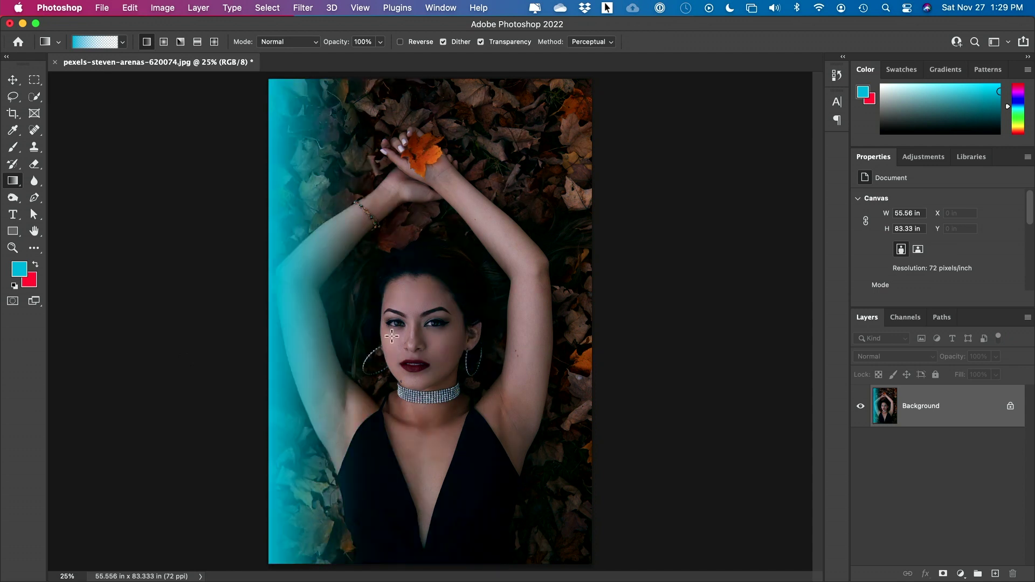
left_click_drag(606, 337, 512, 336)
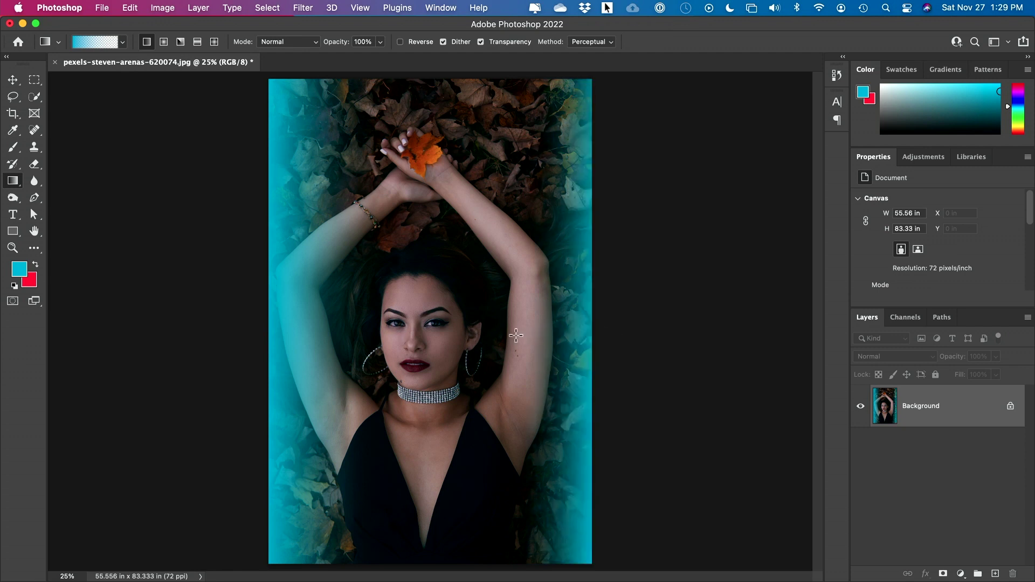
left_click_drag(409, 69, 410, 144)
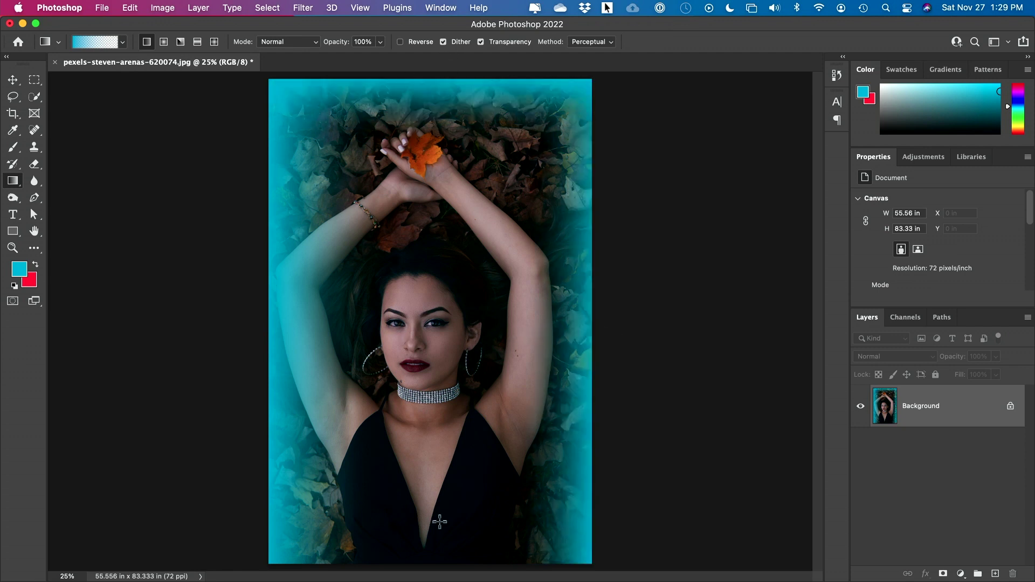
left_click_drag(425, 562, 424, 475)
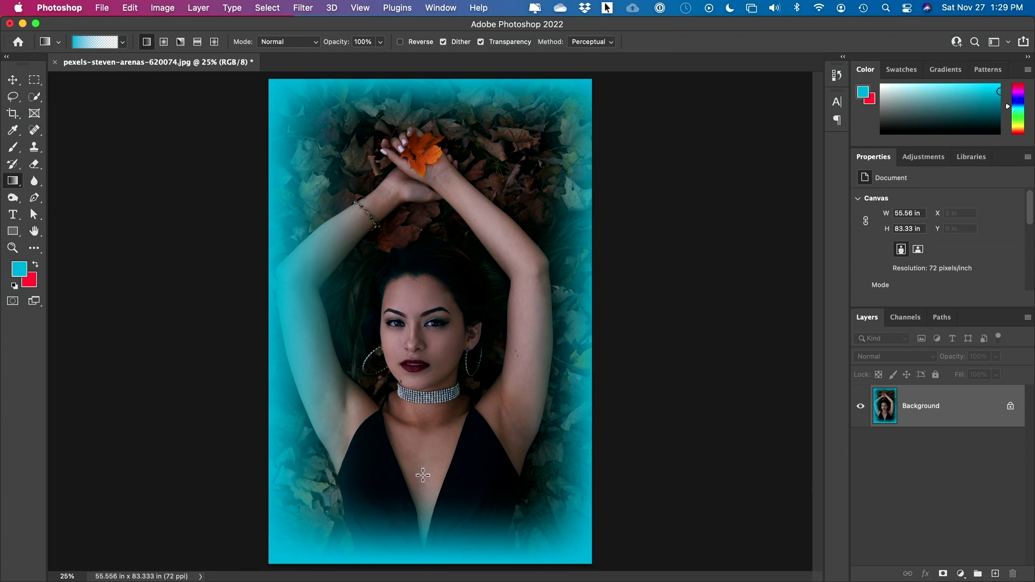
key("super+z")
key("super+z")
key("super+z")
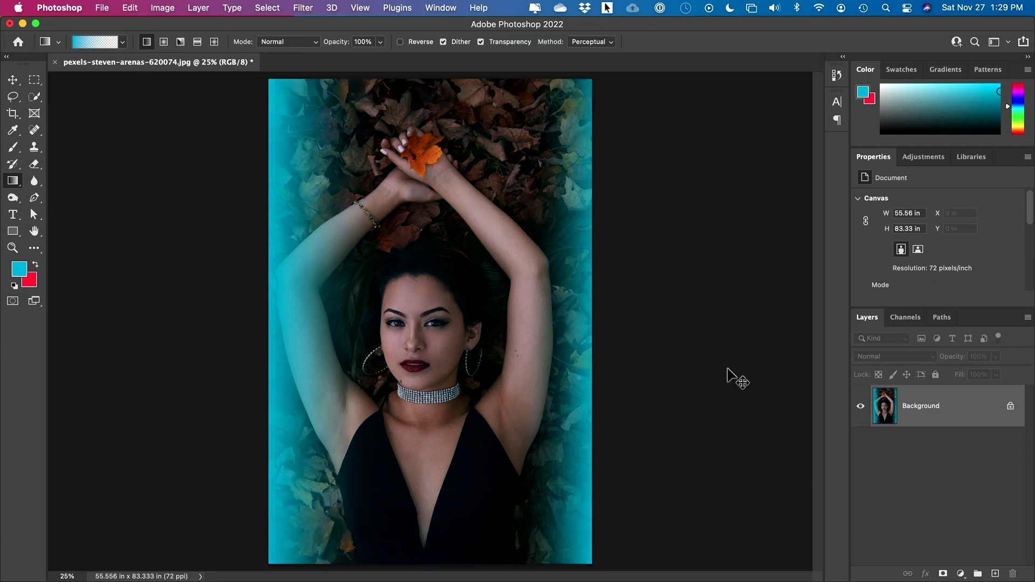
key("super+z")
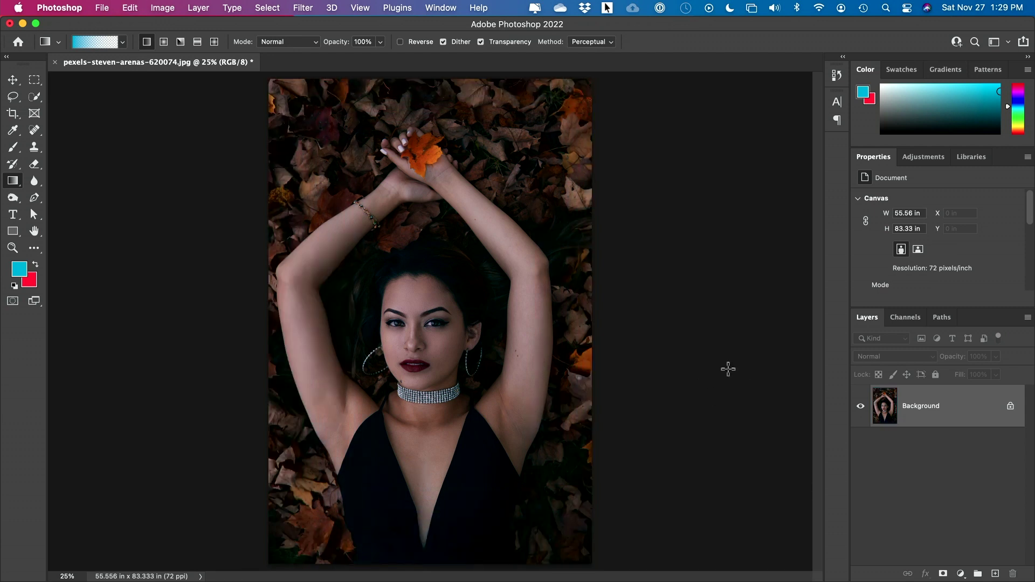
On a new Layer 1, drag cyan fades inward from the left, right, bottom and top edges.
left_click(995, 574)
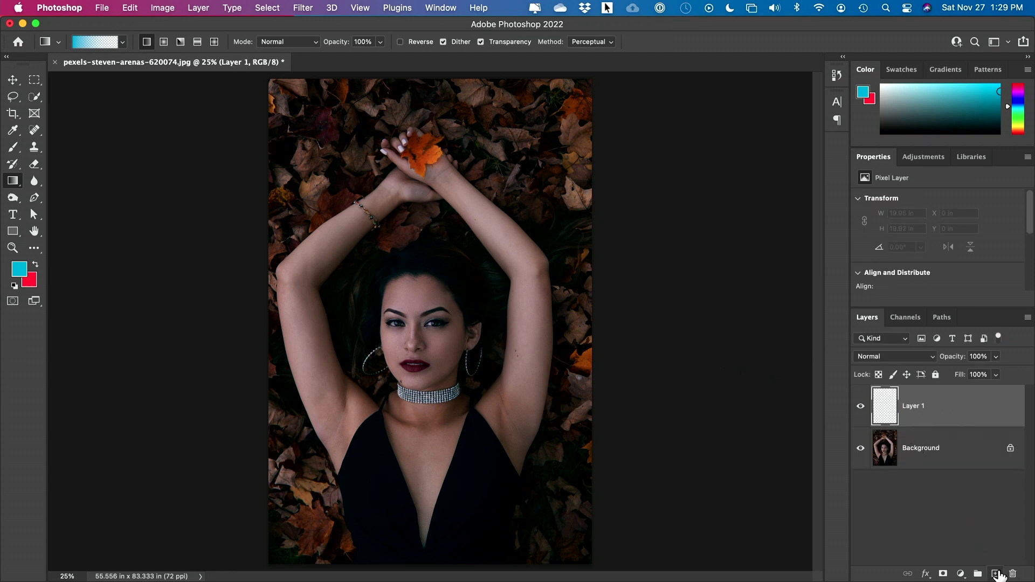
left_click_drag(252, 343, 357, 344)
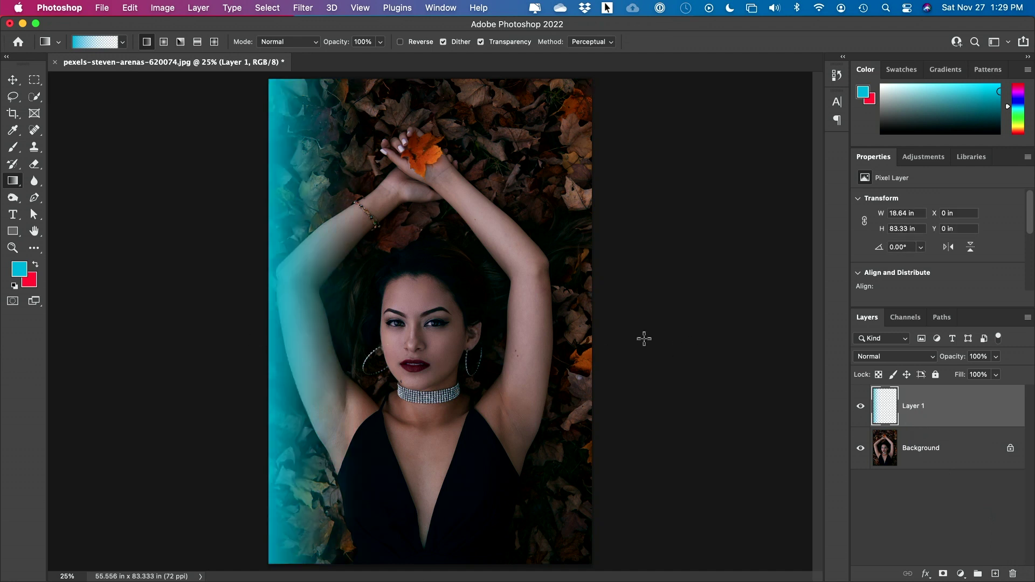
left_click_drag(645, 338, 490, 343)
left_click_drag(465, 561, 454, 467)
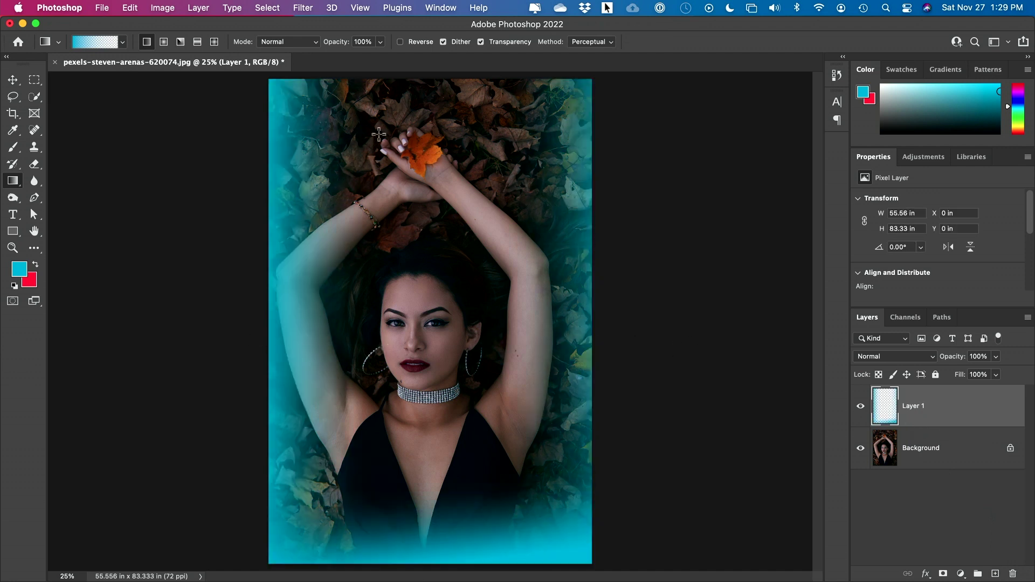
left_click_drag(365, 73, 364, 186)
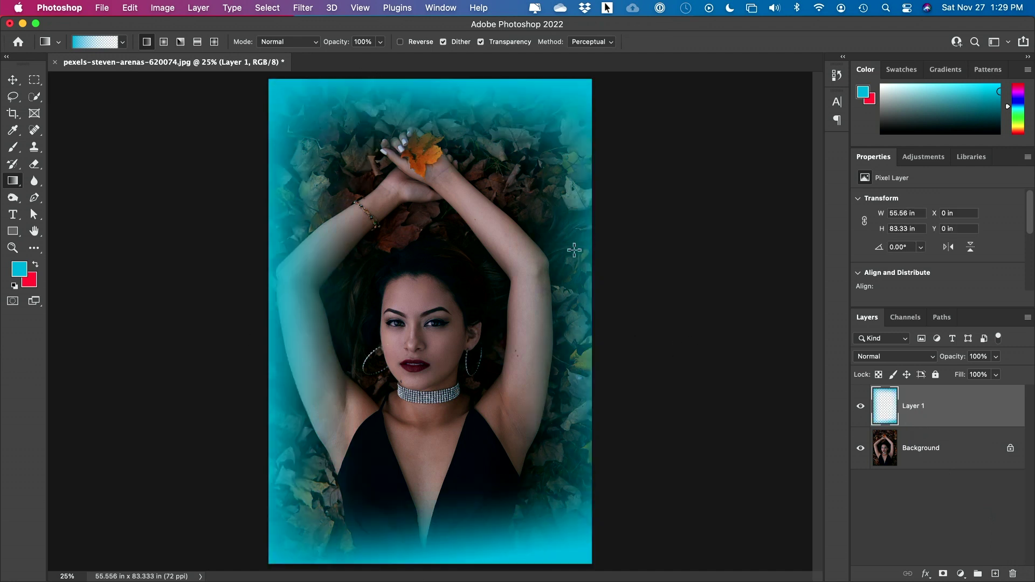
Toggle Layer 1's visibility to compare the cyan frame with the plain portrait.
left_click(860, 409)
left_click(861, 409)
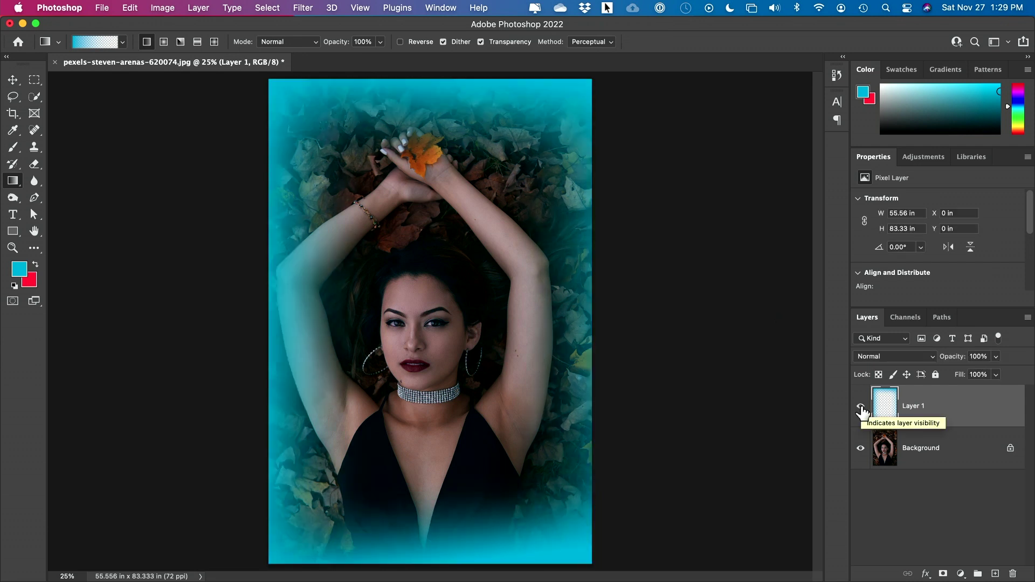
left_click(861, 409)
left_click(861, 409)
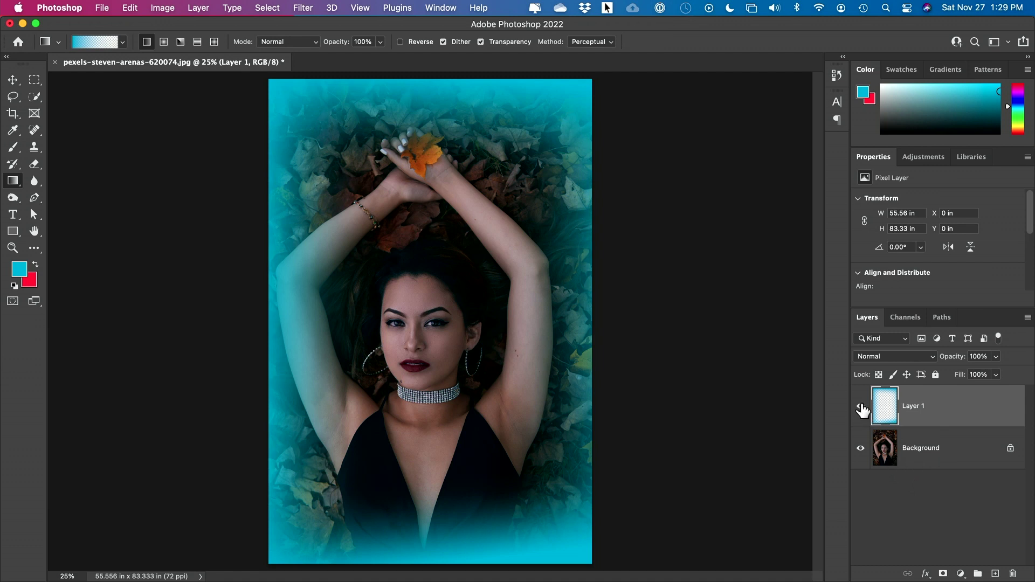
Delete Layer 1, add a layer mask to the portrait and invert it to black.
key("Delete")
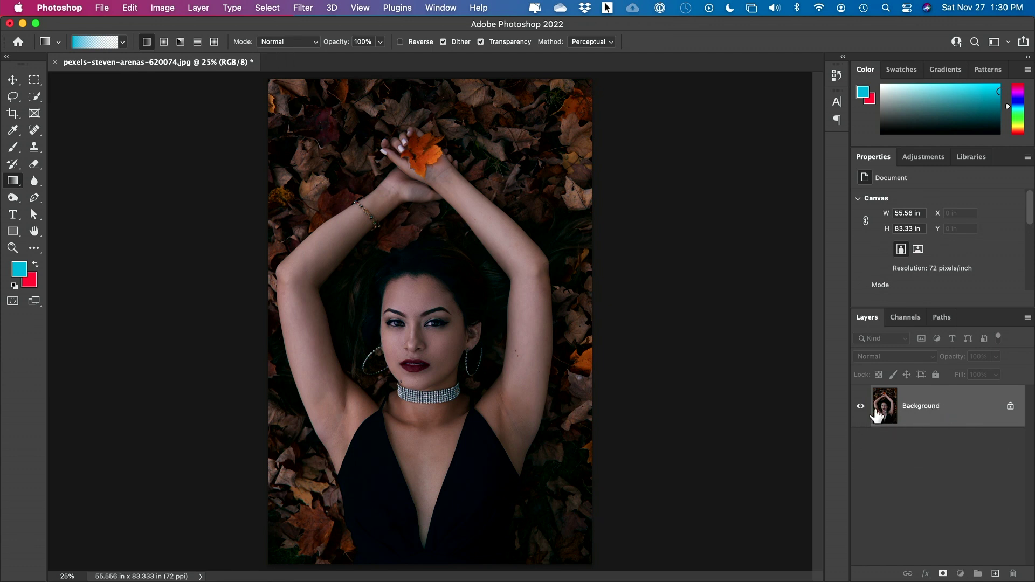
left_click(943, 573)
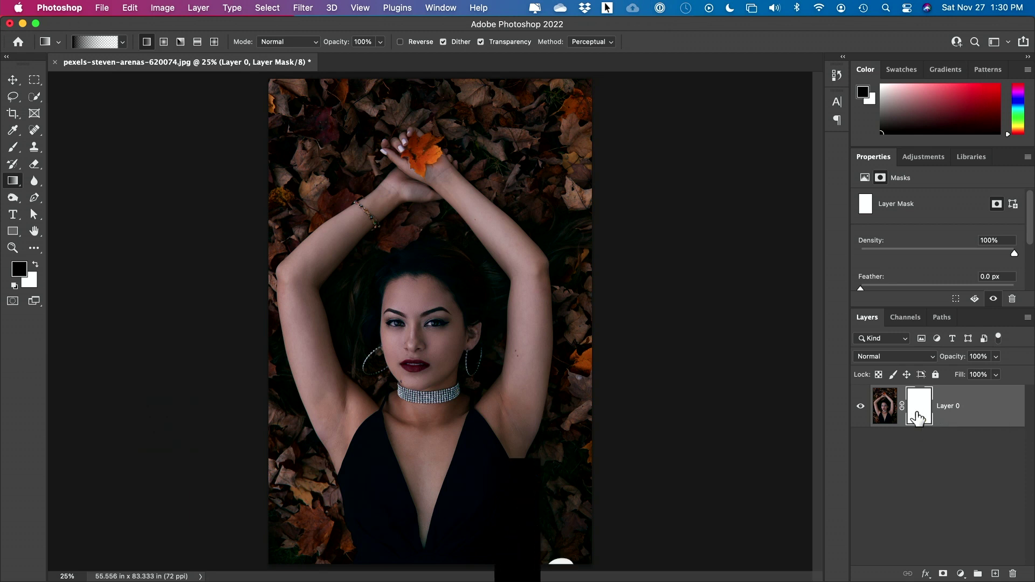
key("super+i")
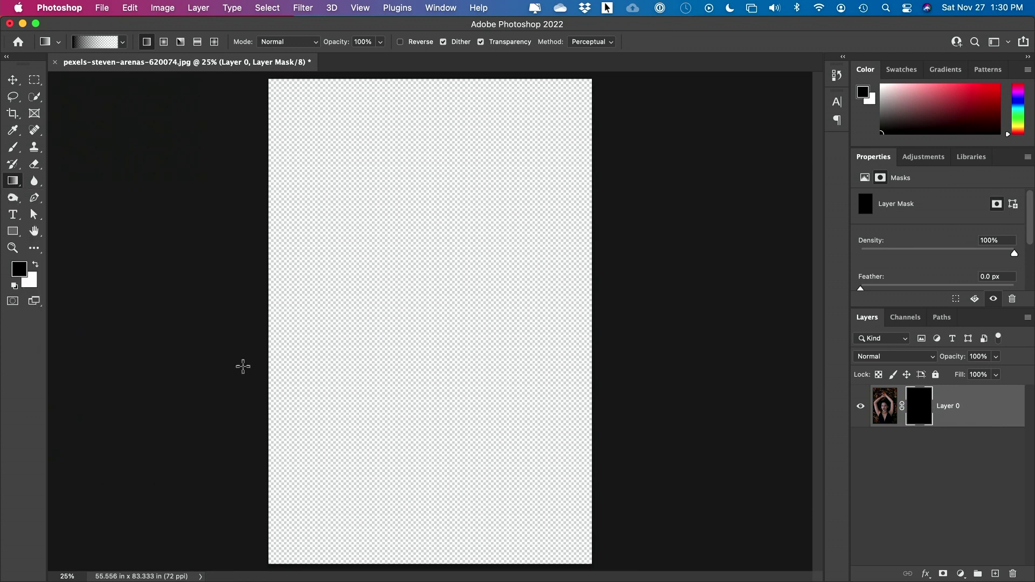
left_click_drag(208, 351, 787, 343)
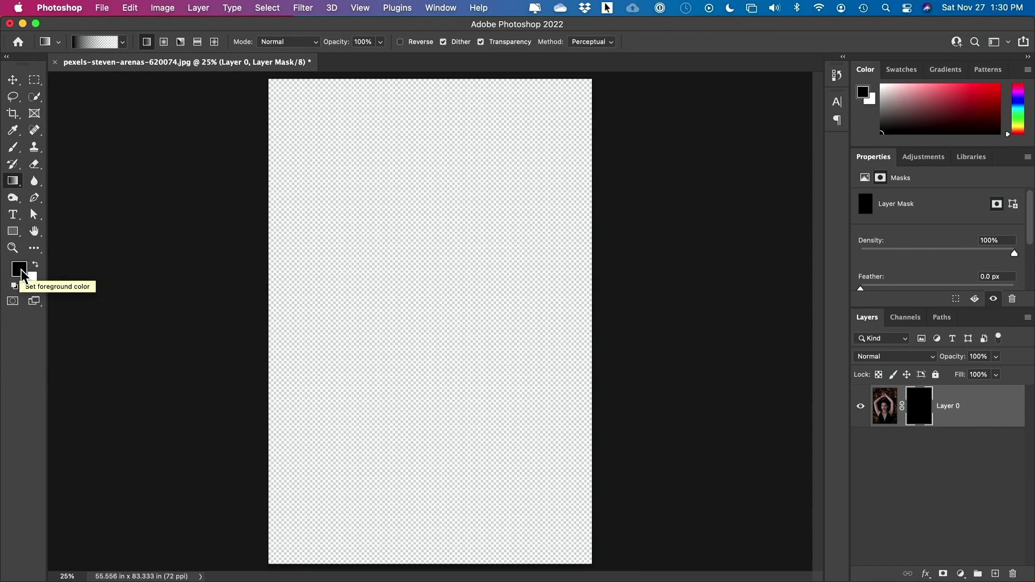
With white as foreground, drag left-to-right mask gradients so the portrait fades toward the right.
left_click(35, 266)
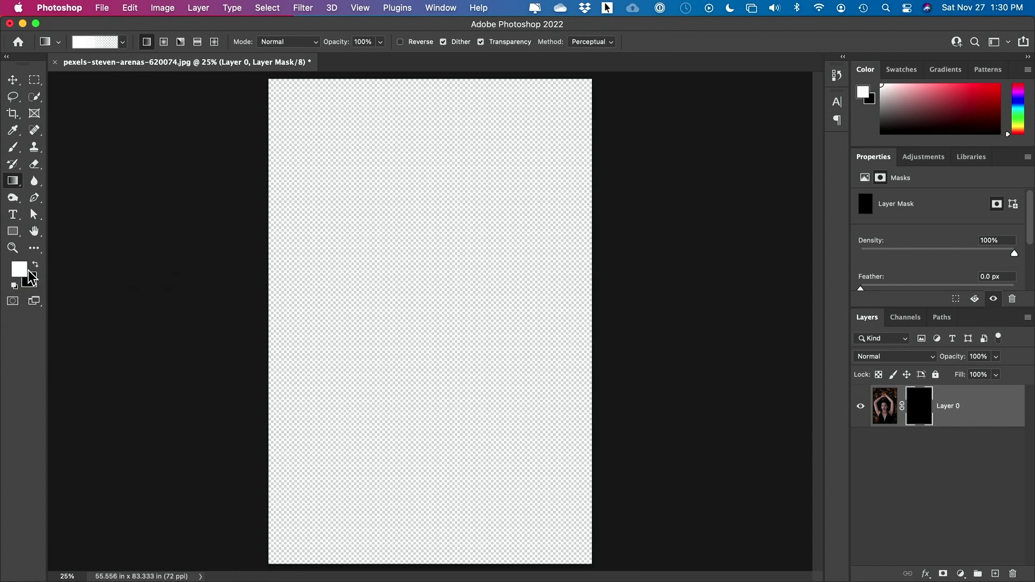
left_click_drag(204, 358, 782, 349)
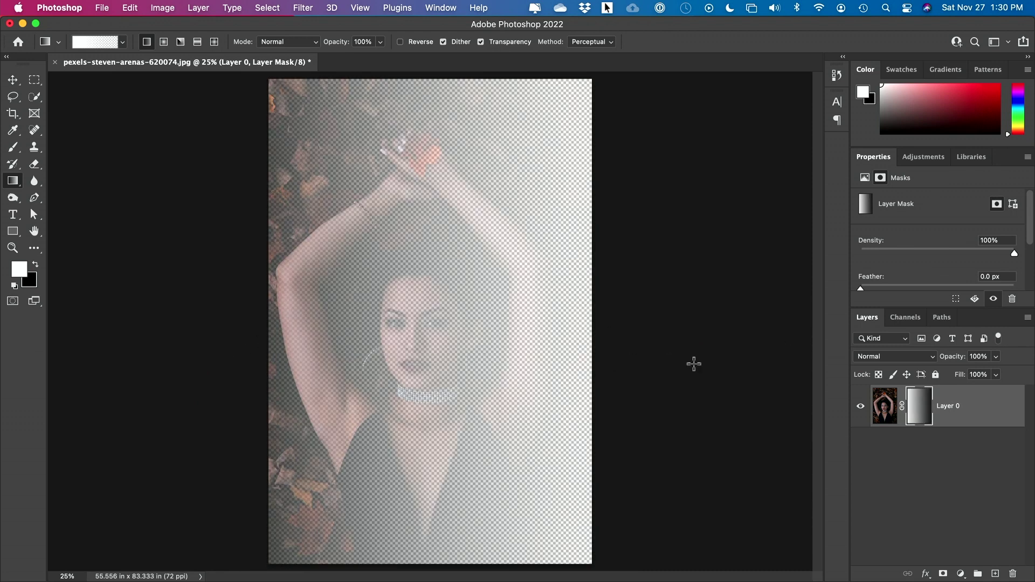
left_click_drag(218, 358, 658, 346)
left_click_drag(241, 380, 806, 389)
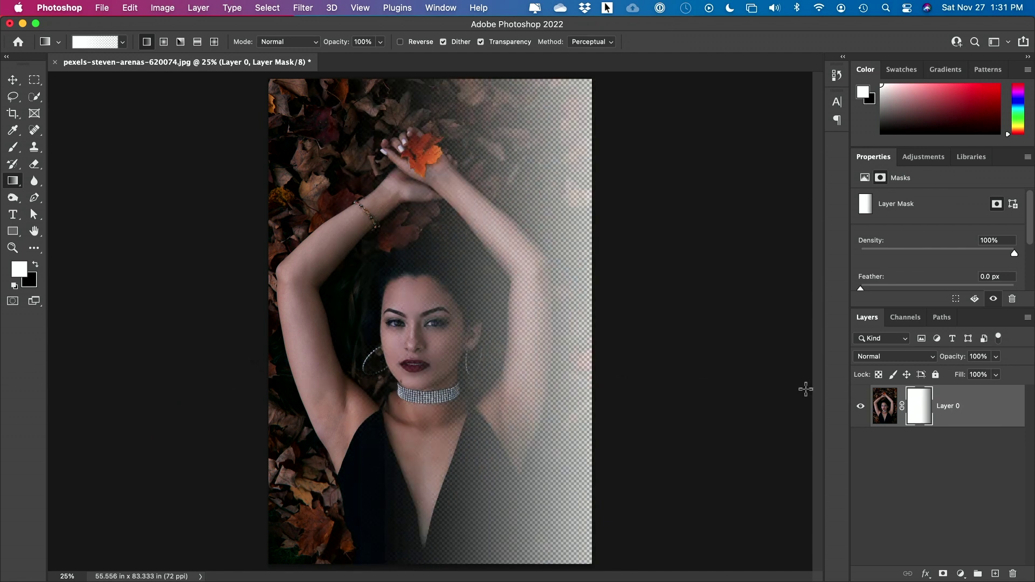
left_click_drag(312, 419, 609, 418)
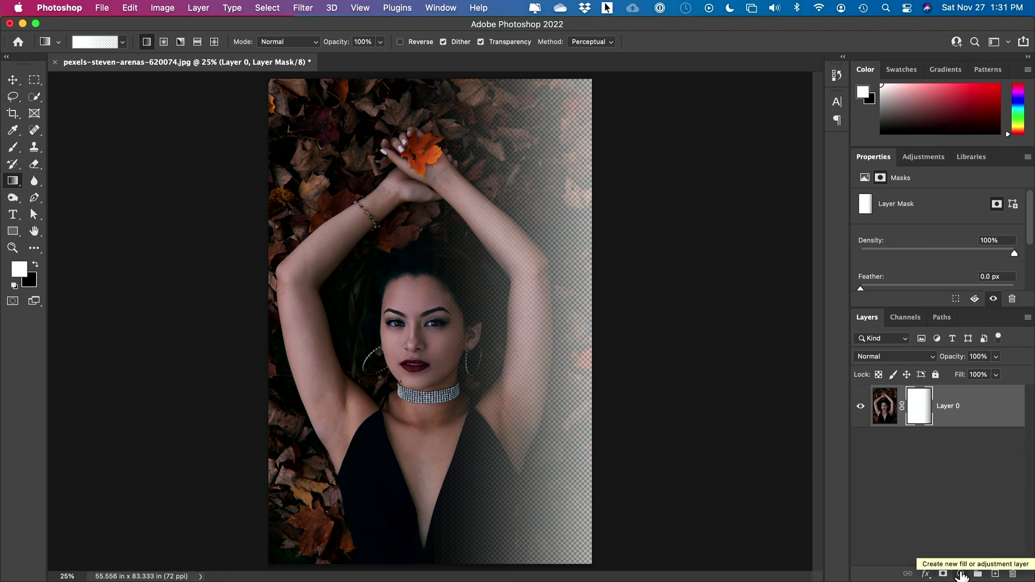
Add a dark teal Solid Color fill layer and move Color Fill 1 below Layer 0.
left_click(961, 575)
left_click(969, 281)
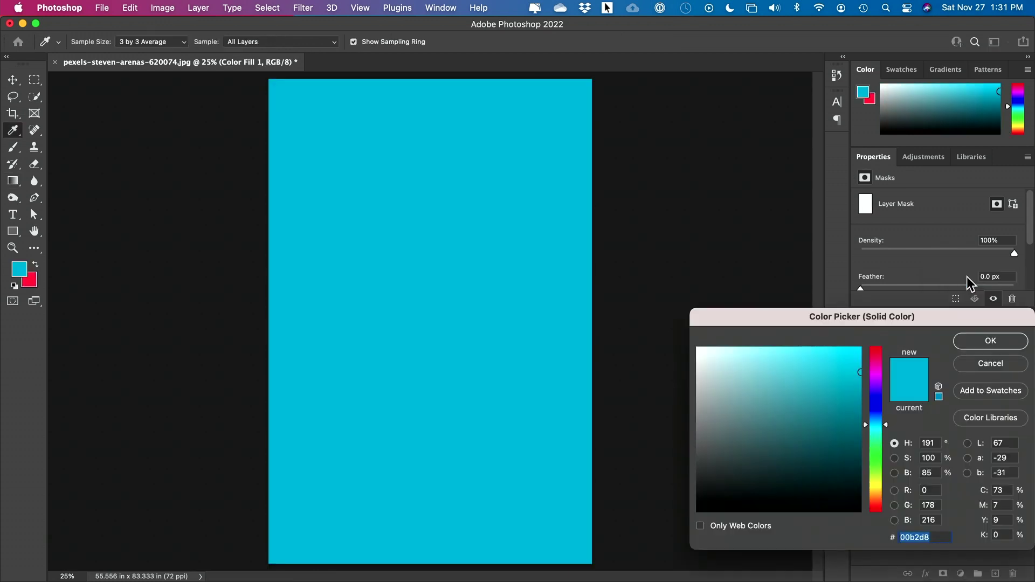
left_click_drag(851, 383, 863, 424)
left_click(970, 342)
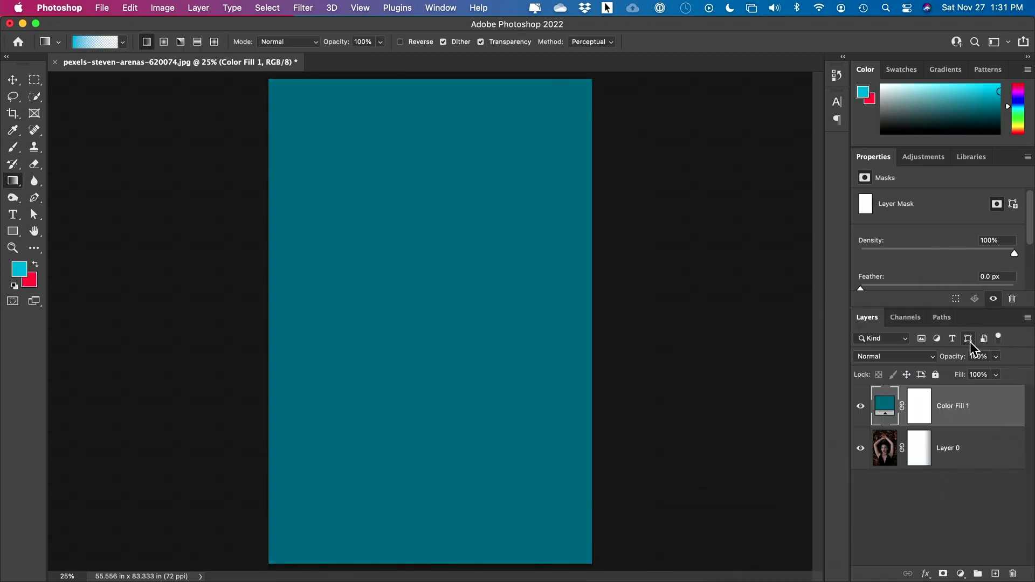
left_click_drag(982, 405, 977, 465)
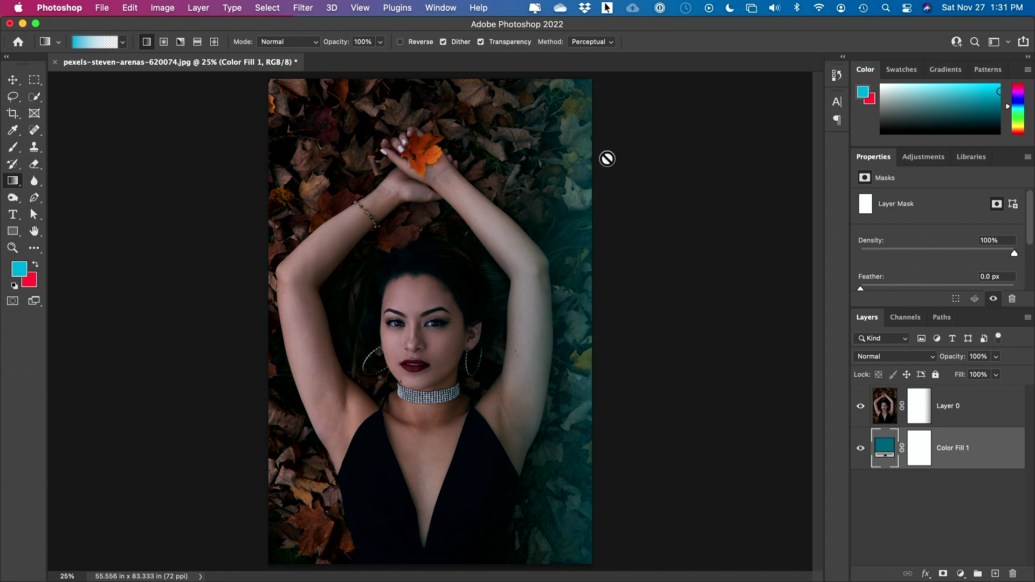
left_click(919, 414)
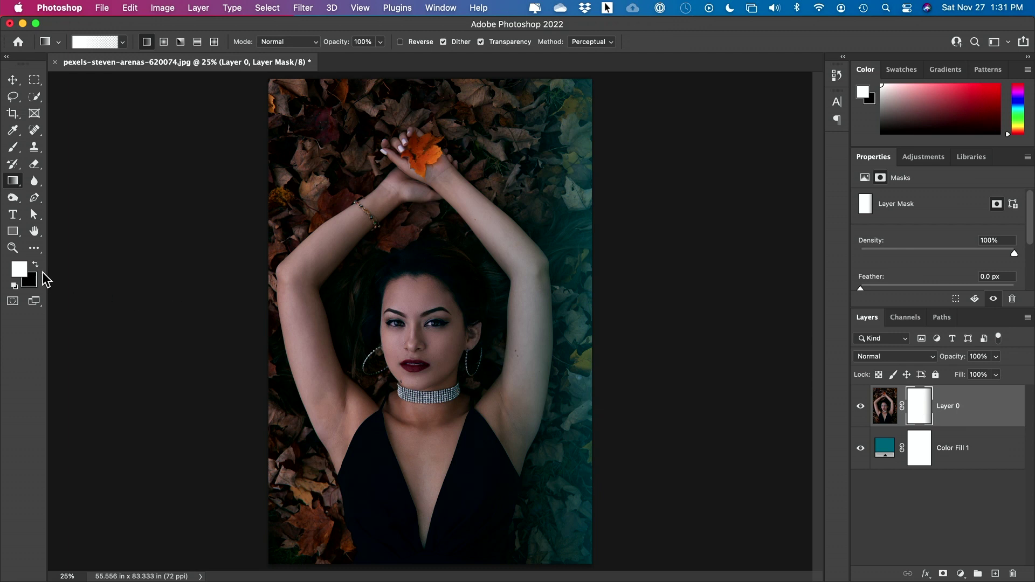
With black as foreground, fade the portrait's left edge on the mask and check against the teal fill.
left_click_drag(215, 376, 779, 371)
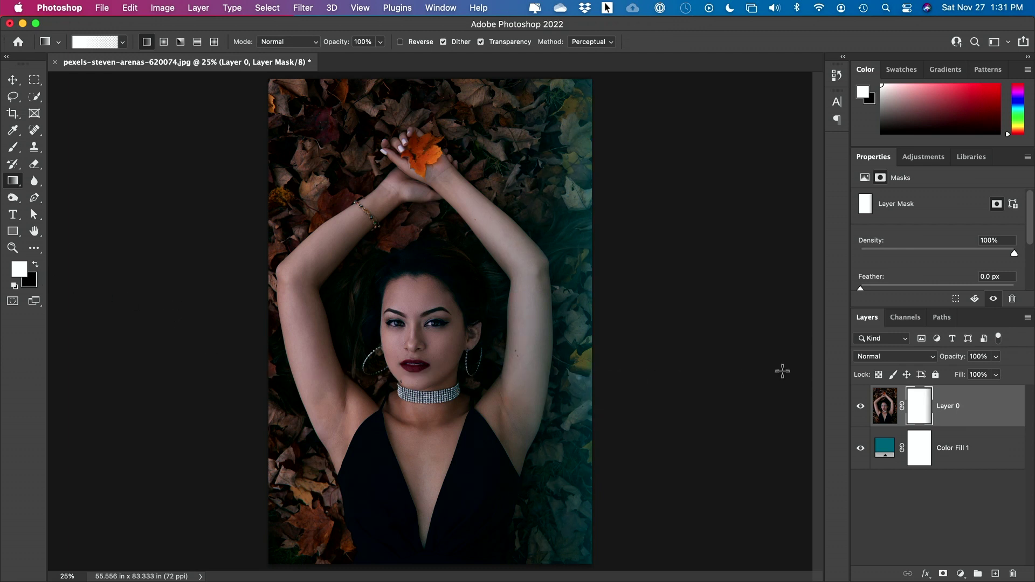
left_click(36, 265)
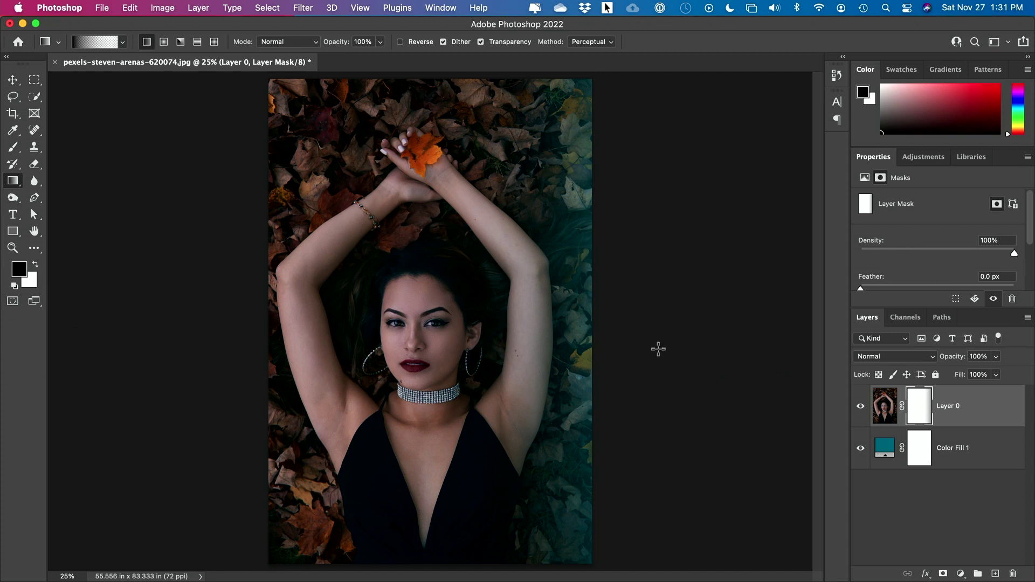
left_click_drag(253, 349, 397, 351)
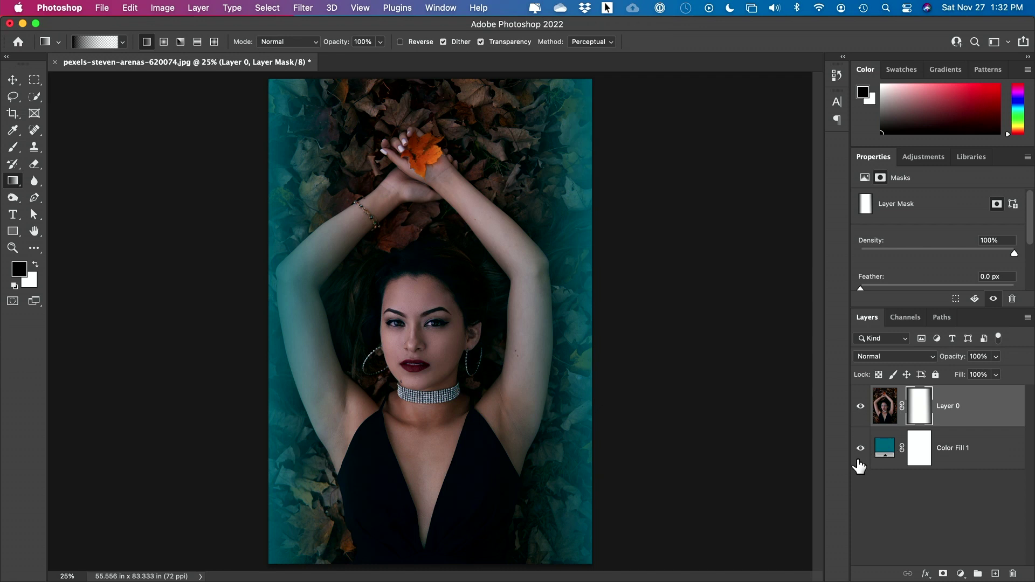
left_click(859, 452)
left_click(858, 451)
left_click(858, 452)
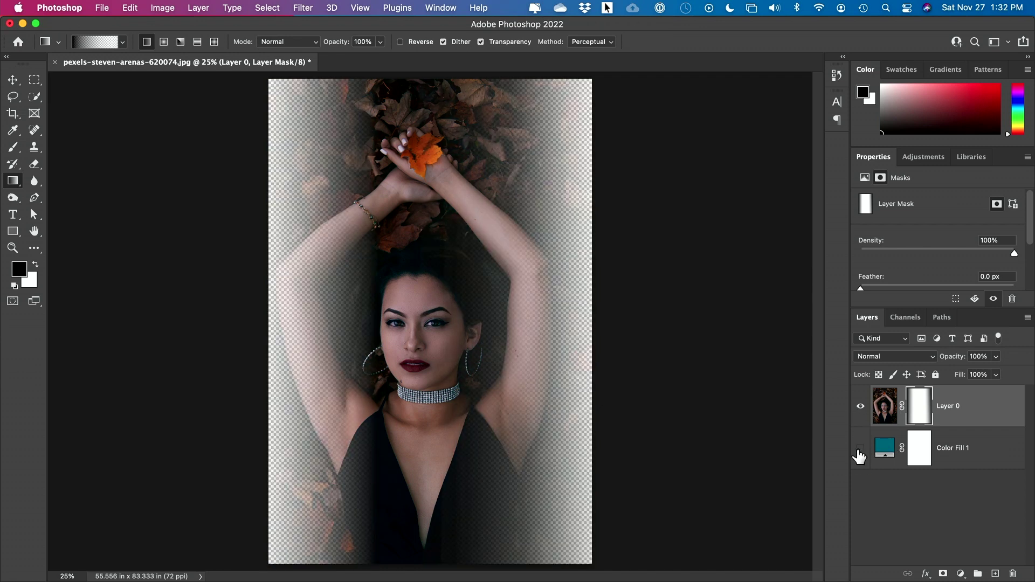
Fade out the bottom and top edges of the portrait, then compare with the teal fill shown.
left_click_drag(429, 568, 421, 433)
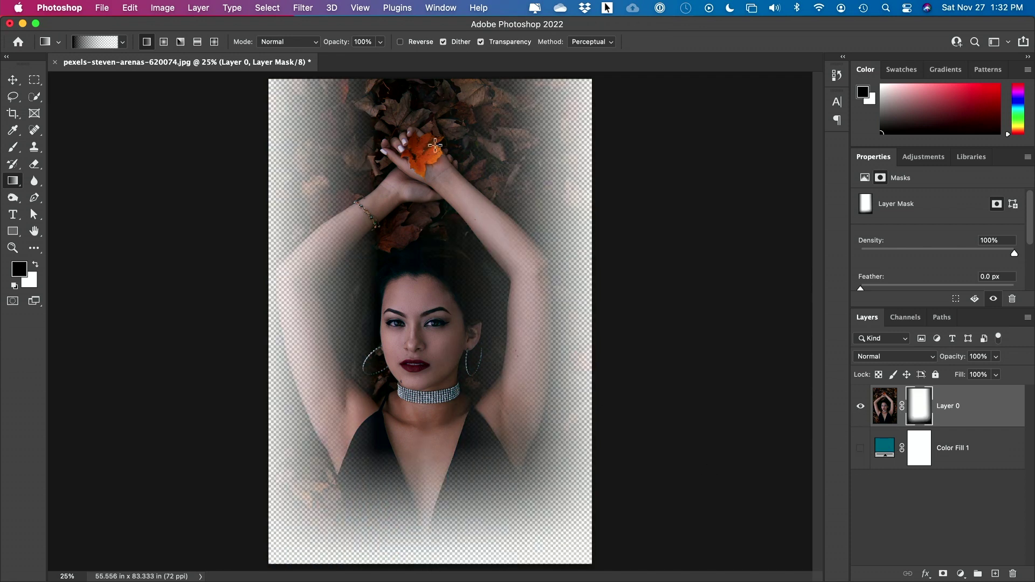
left_click_drag(418, 74, 420, 268)
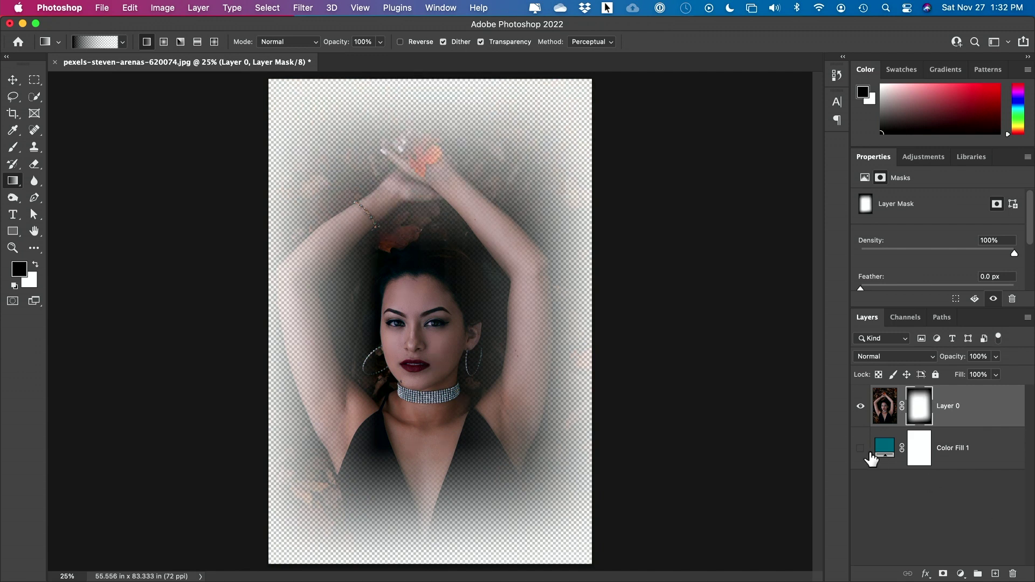
left_click(860, 449)
left_click(861, 450)
left_click(861, 450)
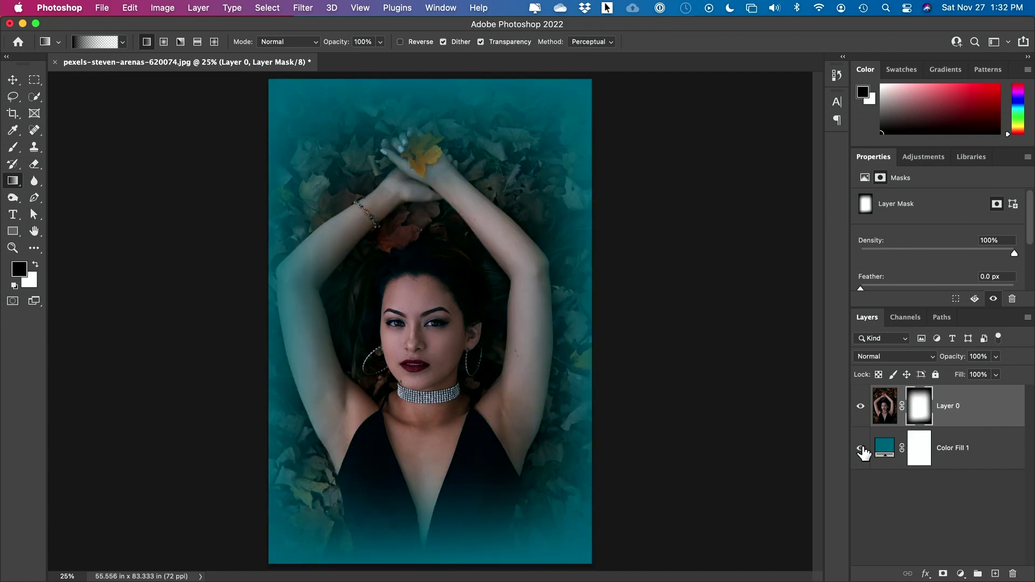
left_click(887, 453)
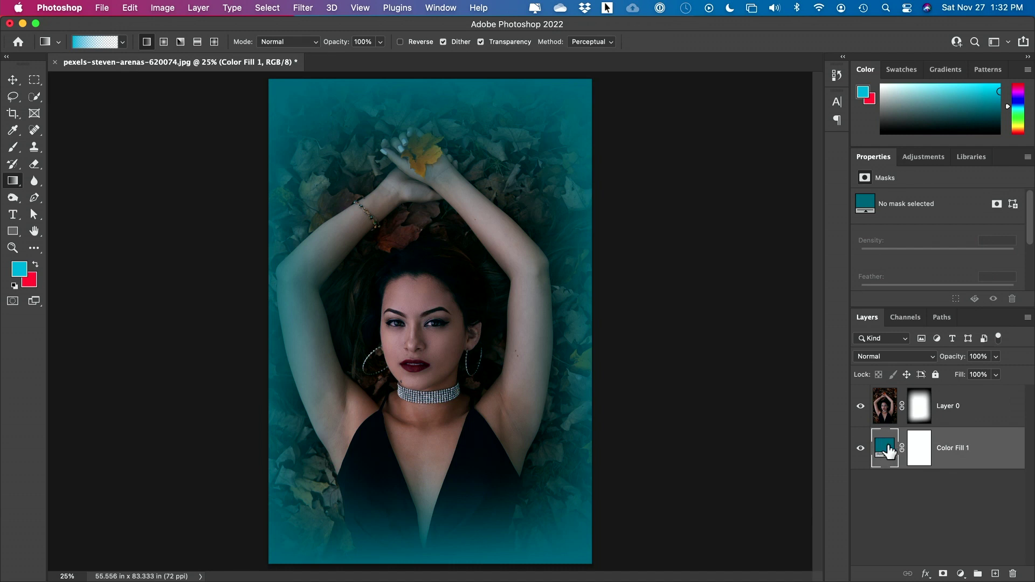
Change Color Fill 1 to the burnt orange sampled from the leaf in her hands.
double_click(883, 452)
mouse_move(835, 437)
left_mouse_down()
mouse_move(827, 451)
mouse_move(797, 370)
mouse_move(682, 411)
mouse_move(861, 361)
mouse_move(834, 467)
mouse_move(714, 388)
mouse_move(848, 348)
mouse_move(847, 507)
mouse_move(873, 491)
mouse_move(831, 393)
mouse_move(786, 501)
mouse_move(841, 453)
left_mouse_up()
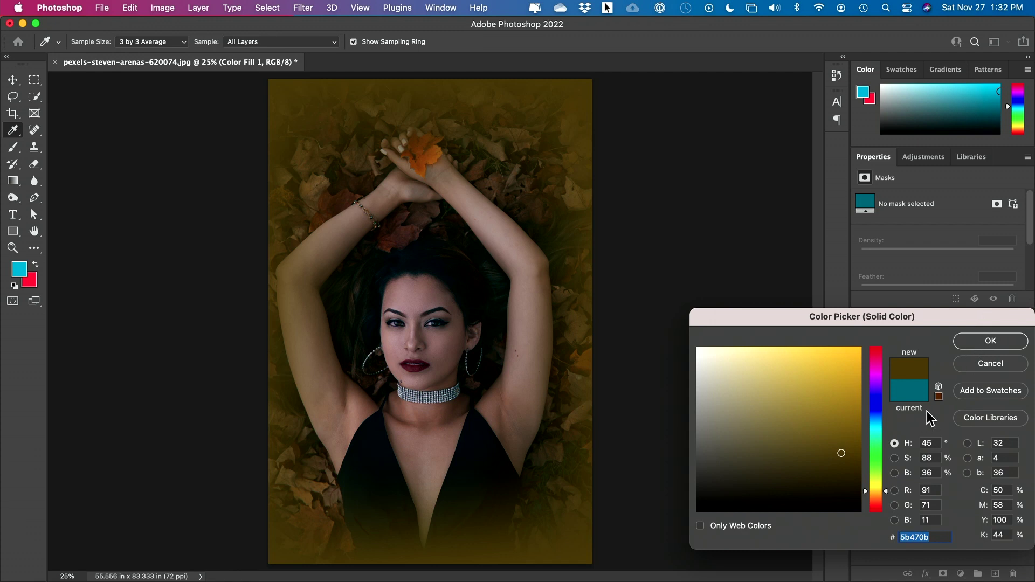
left_click(431, 159)
left_click(990, 347)
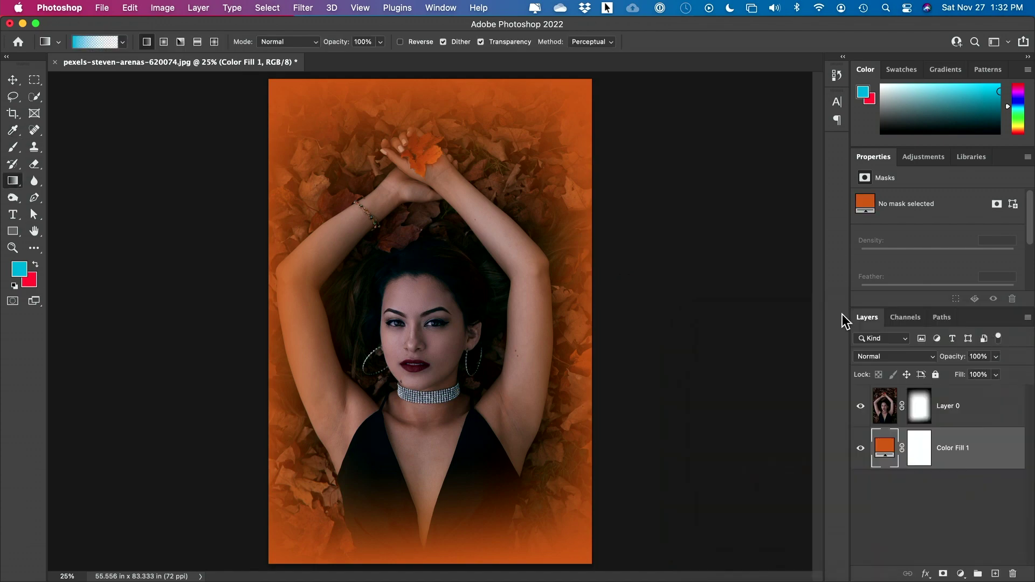